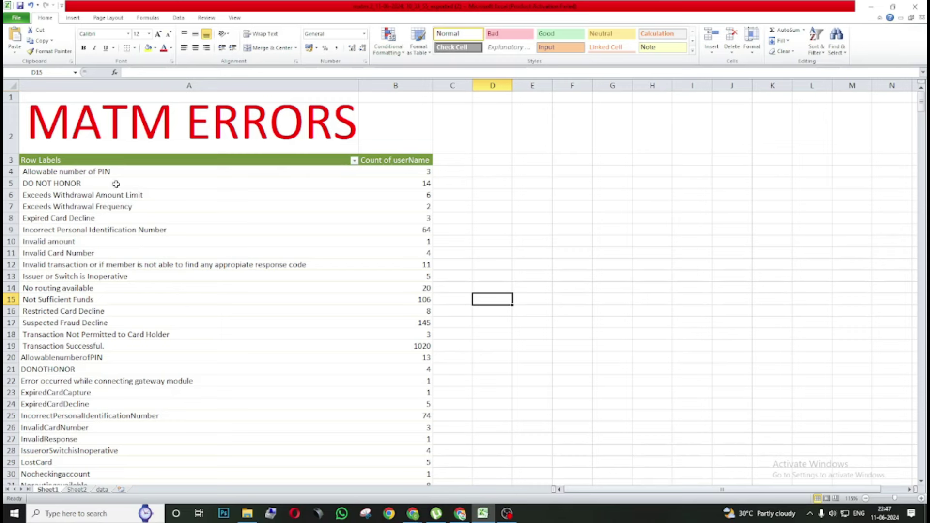
Examine the "Allowable number of PIN" and "DO NOT HONOR" entries in the MATM errors table with the sheet enlarged to 140%
click(59, 174)
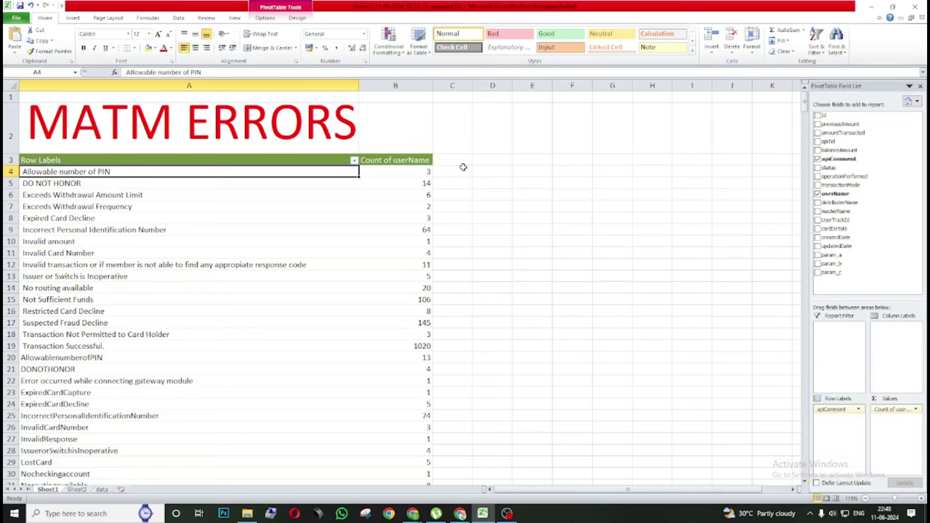
click(71, 186)
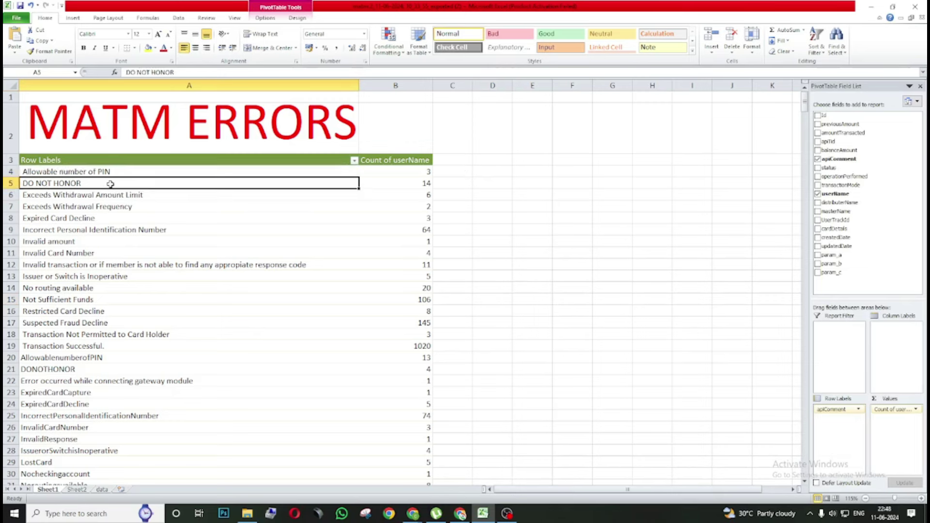
drag(901, 503, 907, 501)
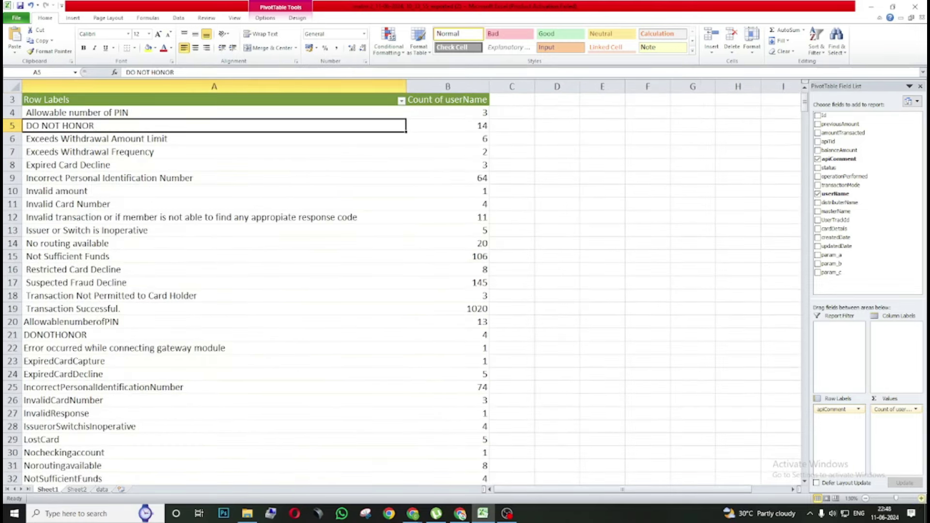
click(921, 498)
scroll(292, 268, up, 1)
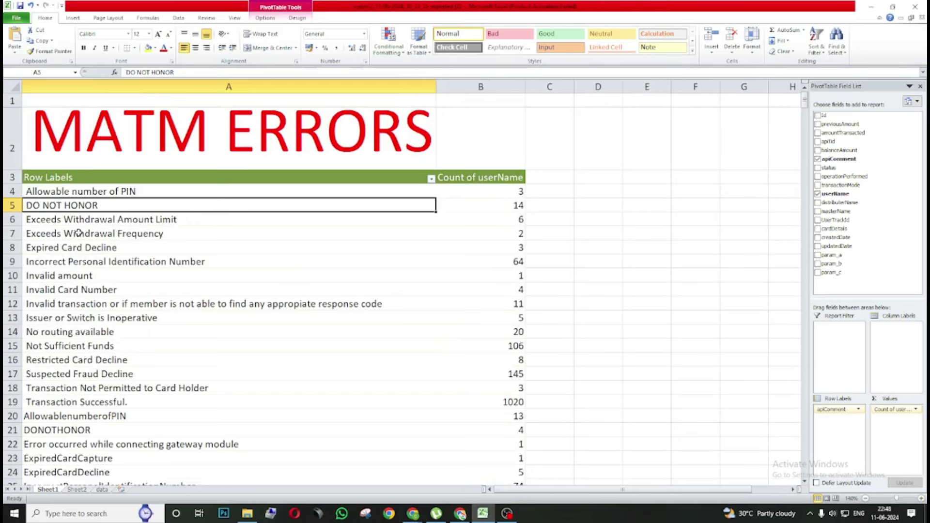
Examine the errors in rows 6 to 9, from Exceeds Withdrawal Amount Limit through Incorrect Personal Identification Number
click(28, 222)
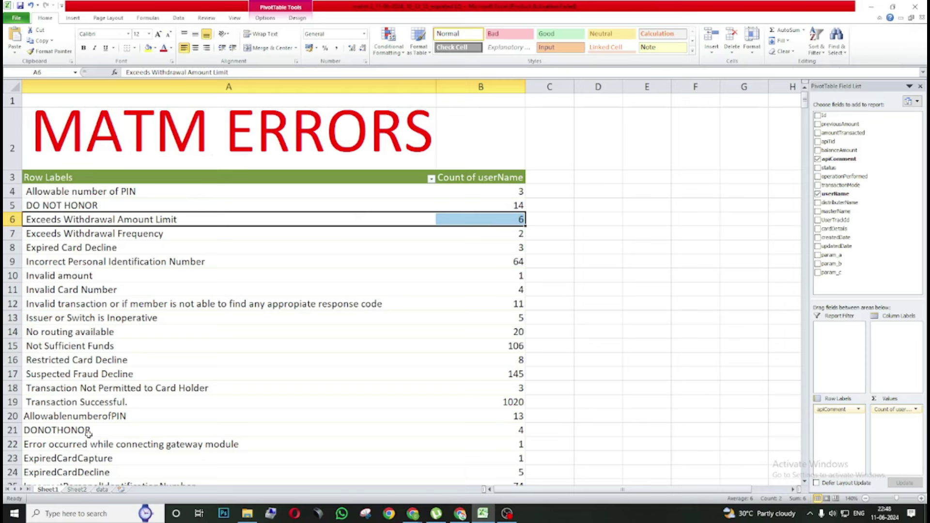
click(147, 232)
click(151, 220)
click(155, 237)
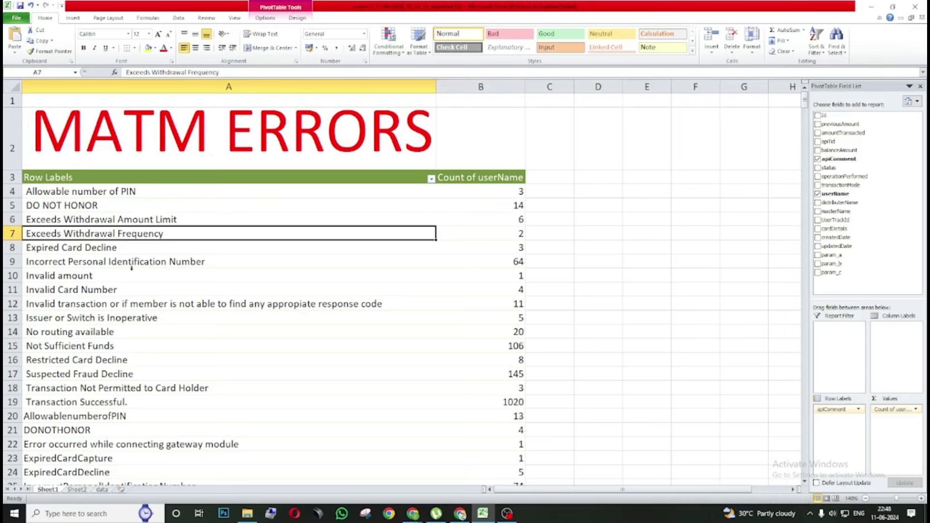
click(156, 221)
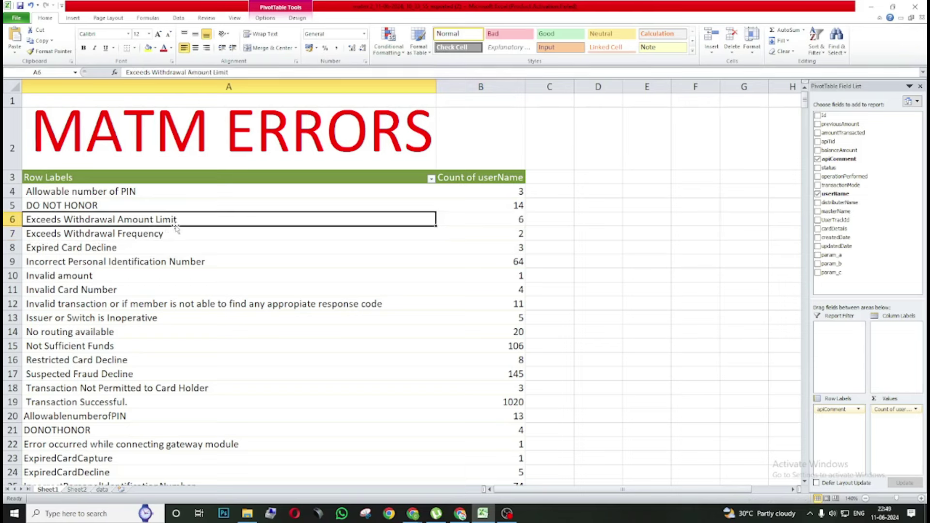
click(169, 237)
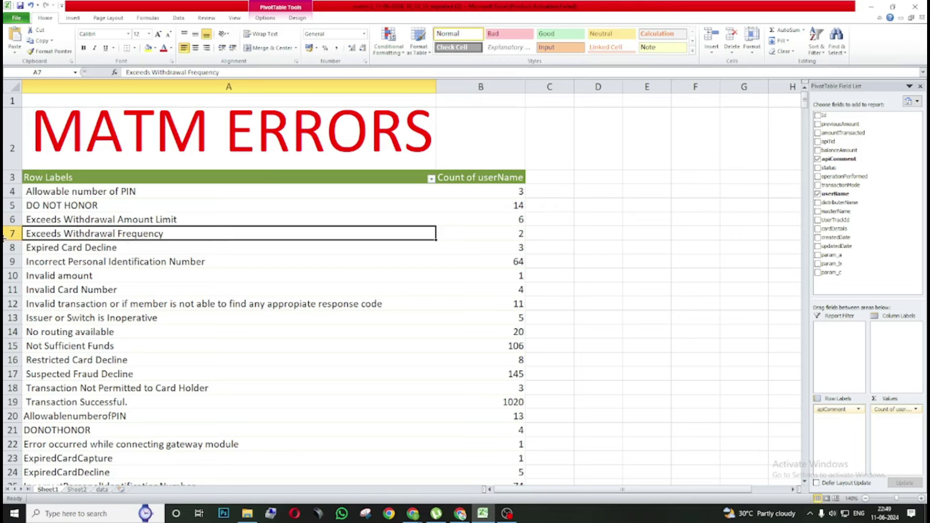
click(67, 249)
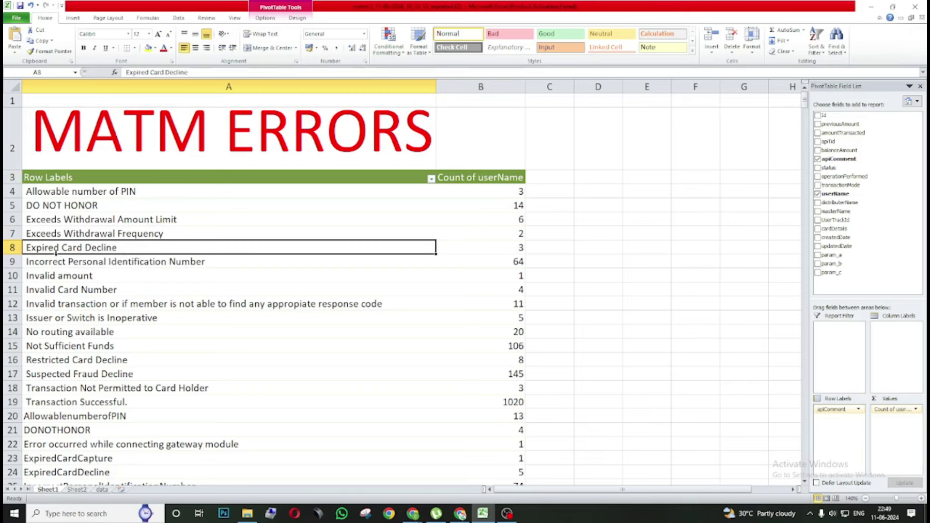
click(176, 256)
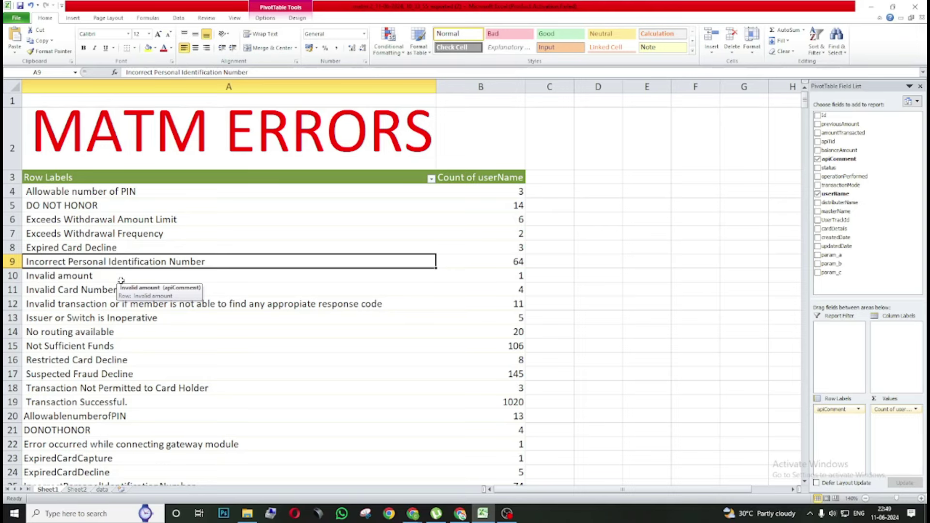
Examine the errors in rows 10 to 13, from Invalid amount through Issuer or Switch is Inoperative
scroll(120, 281, down, 2)
scroll(121, 285, up, 2)
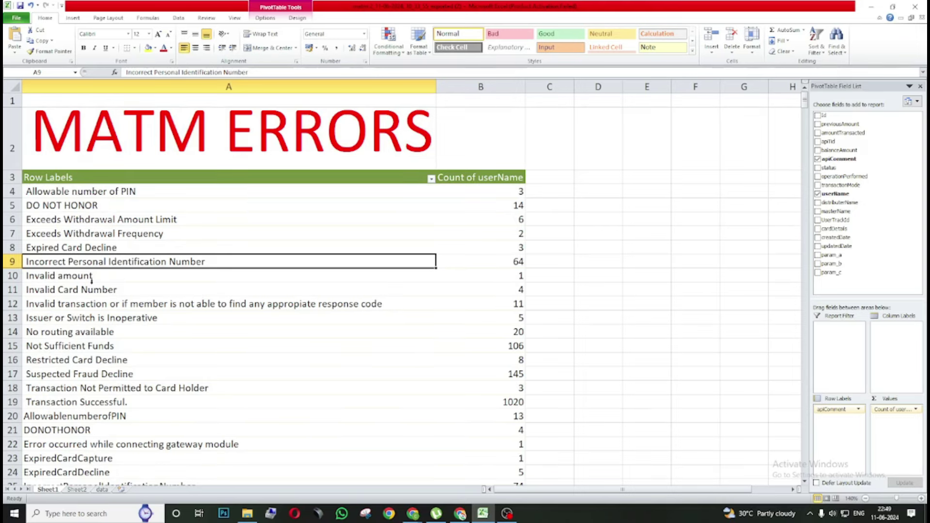
click(59, 280)
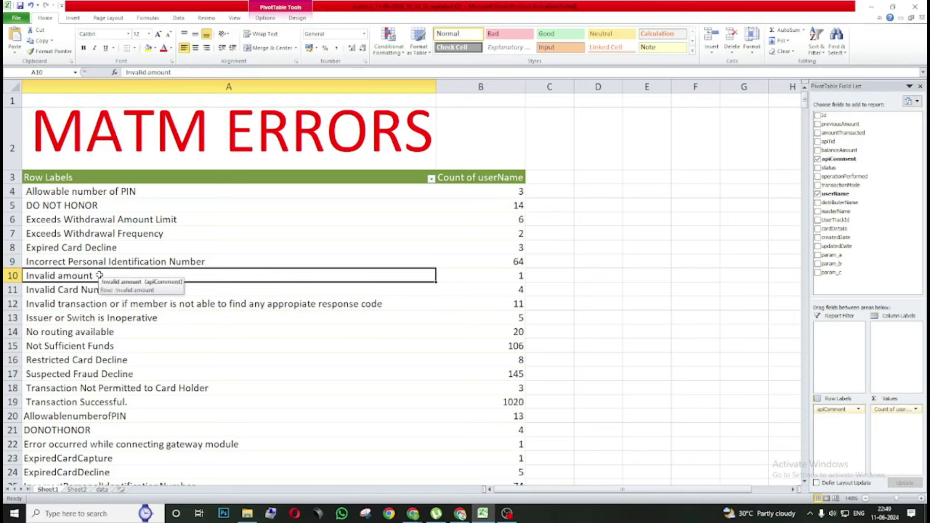
click(85, 290)
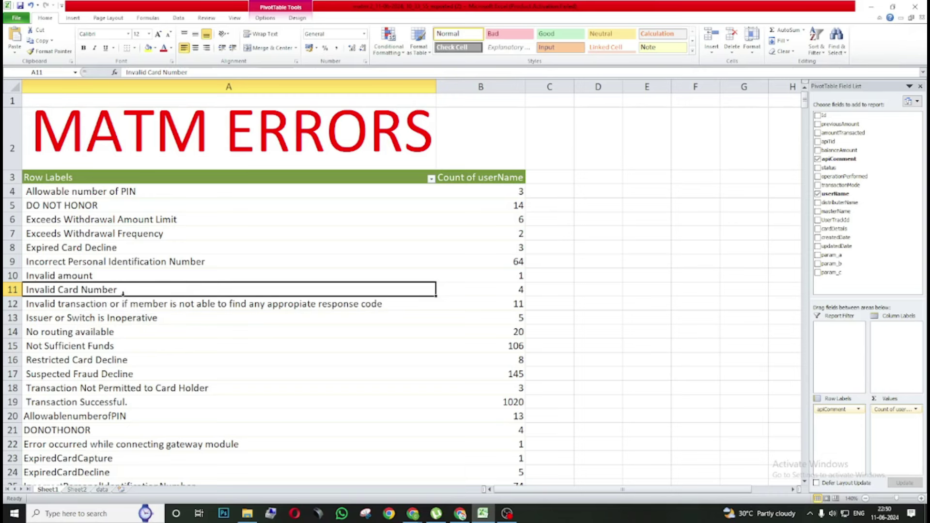
scroll(118, 298, down, 1)
click(68, 216)
key(shift+Right)
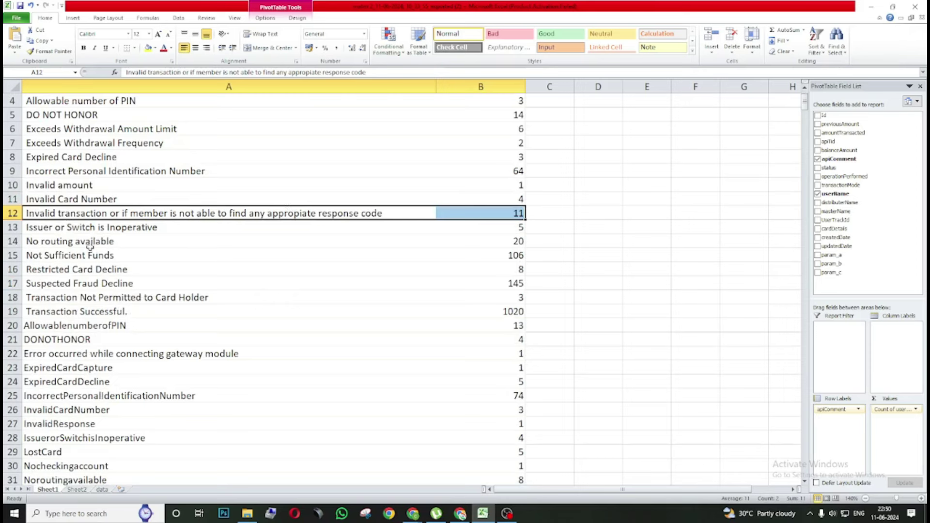
click(40, 231)
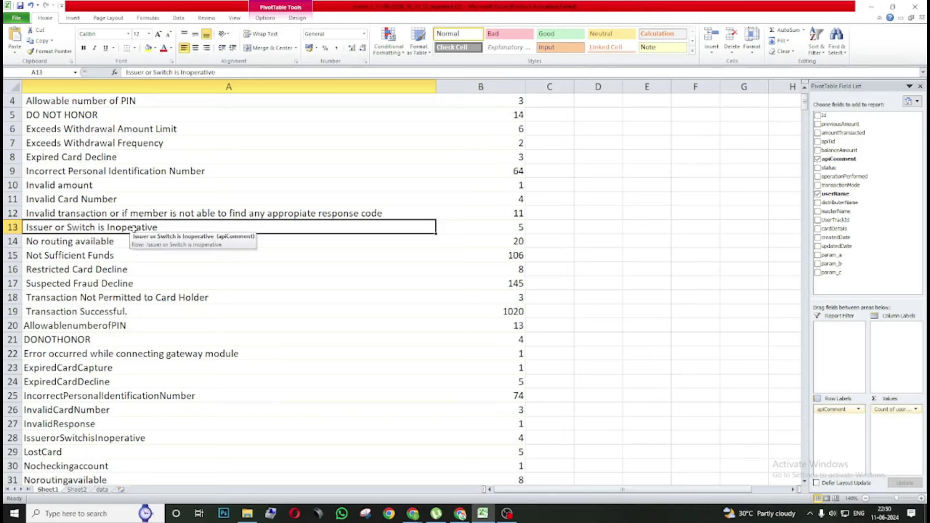
Fill the "No routing available" label and its count in row 14 with yellow
click(54, 240)
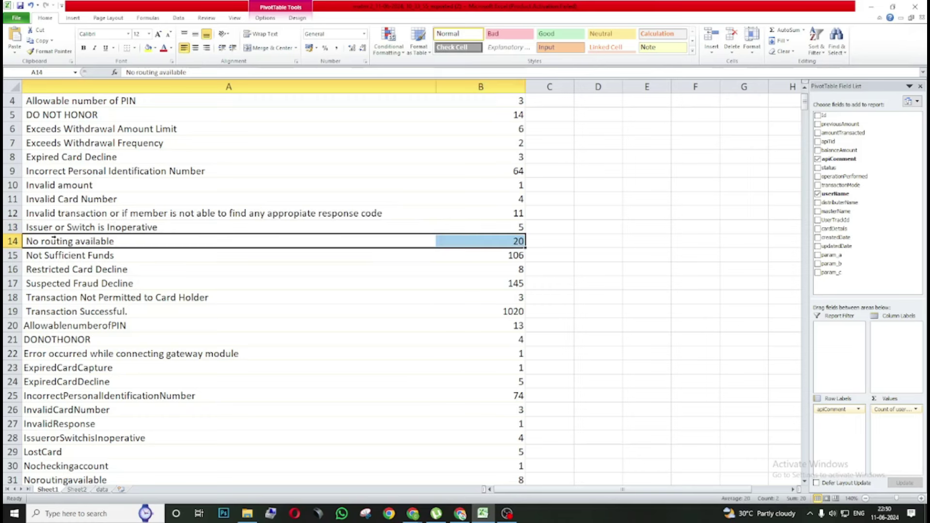
click(149, 49)
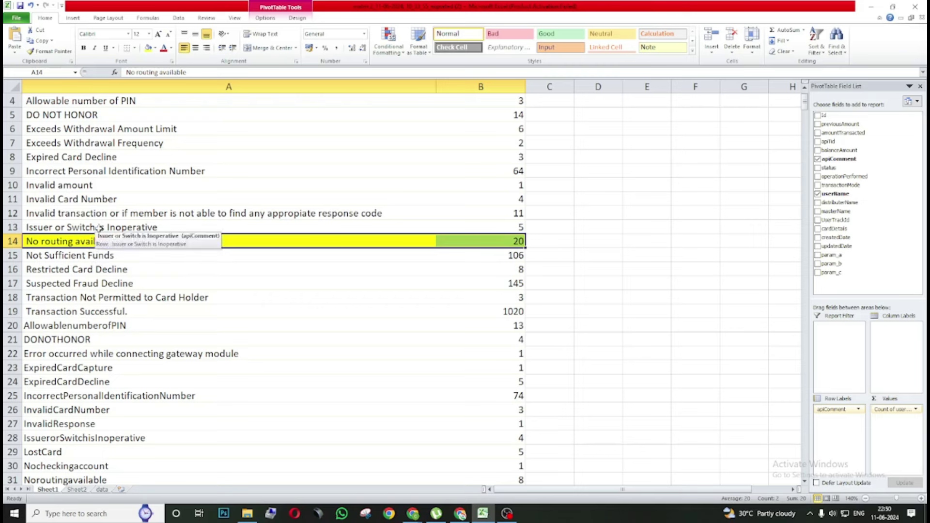
Examine the "Not Sufficient Funds" and "Restricted Card Decline" entries in rows 15 and 16
click(68, 256)
scroll(48, 271, down, 2)
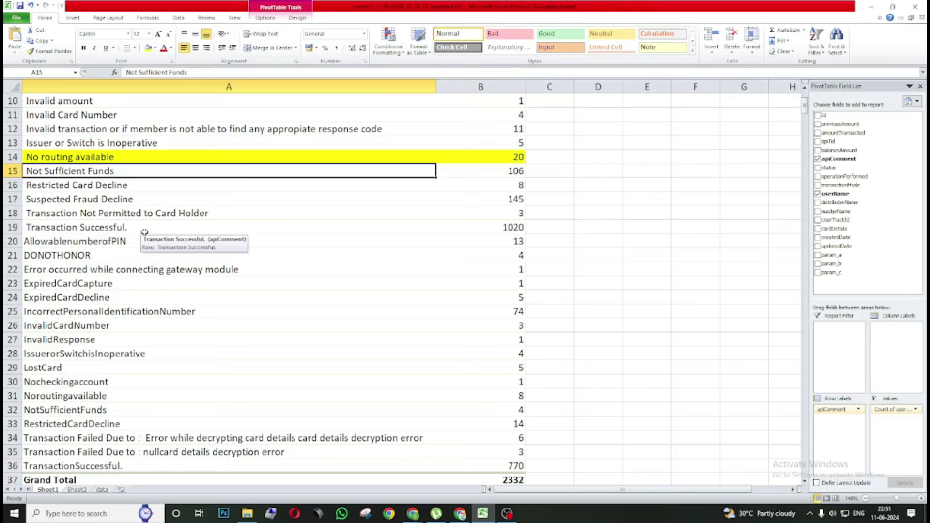
click(49, 184)
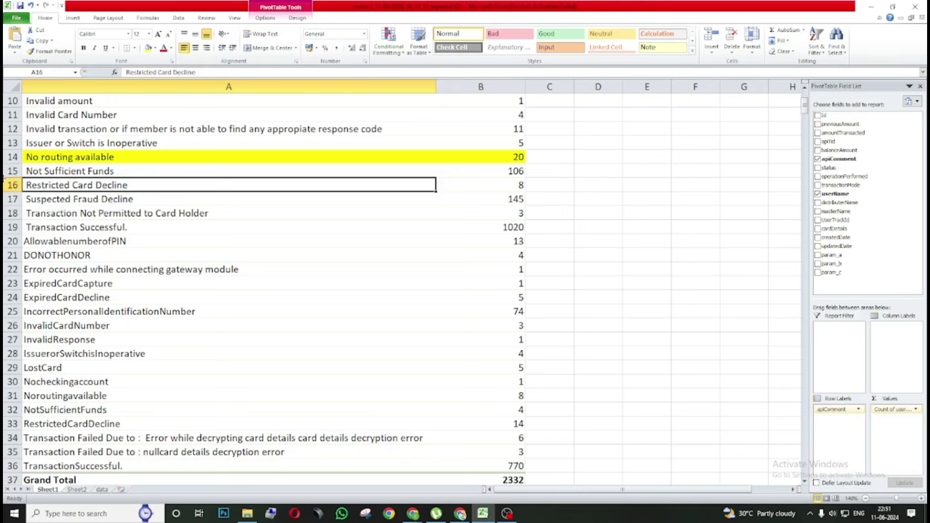
Fill the "Suspected Fraud Decline" label cell in row 17 with the standard light blue color
click(83, 201)
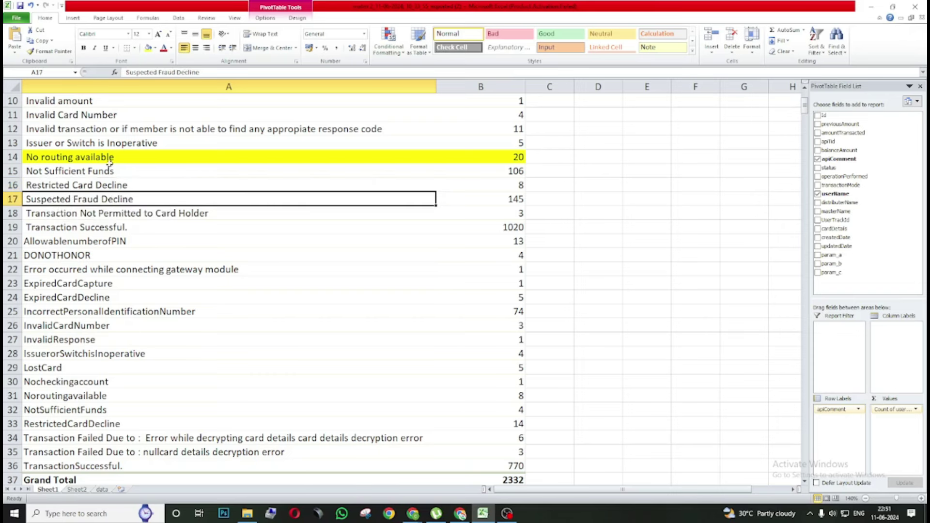
click(155, 48)
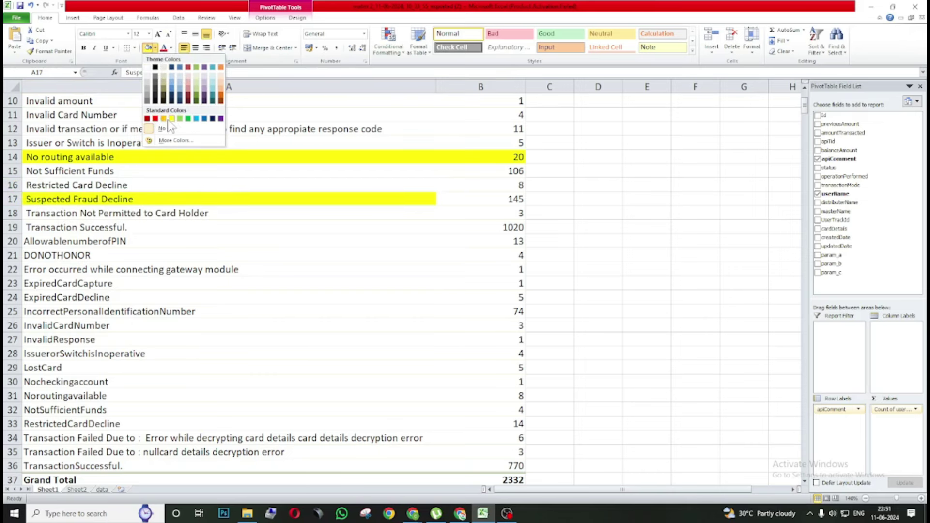
click(196, 118)
Look back over the earlier errors and check the count for Incorrect Personal Identification Number in row 9
scroll(114, 231, up, 1)
scroll(114, 232, up, 2)
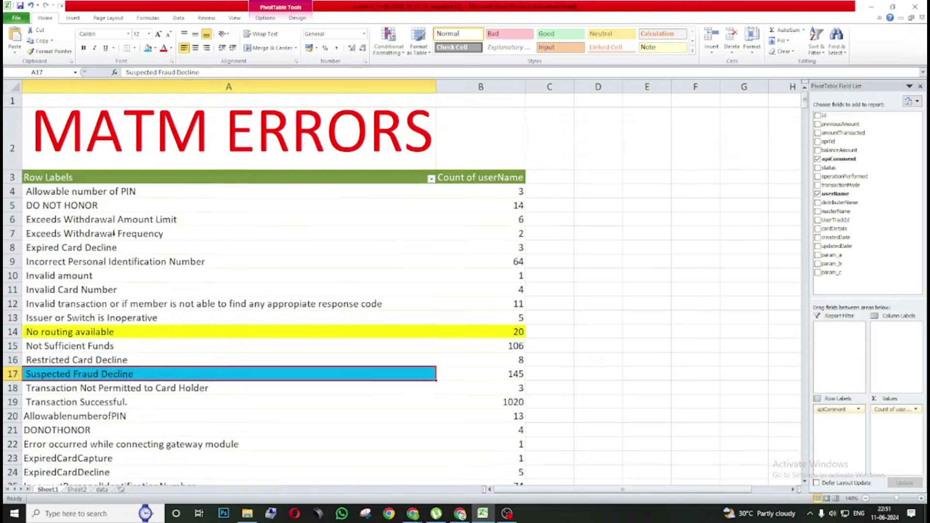
scroll(113, 231, down, 1)
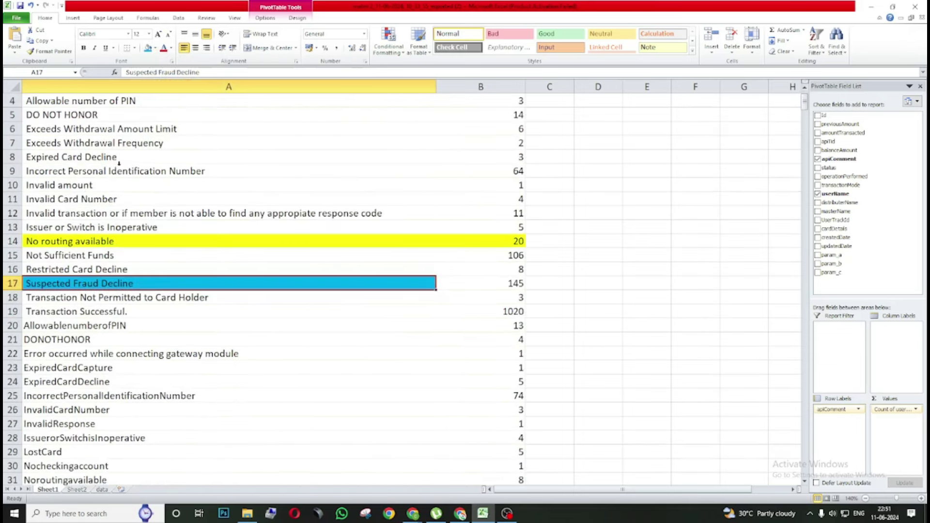
click(512, 171)
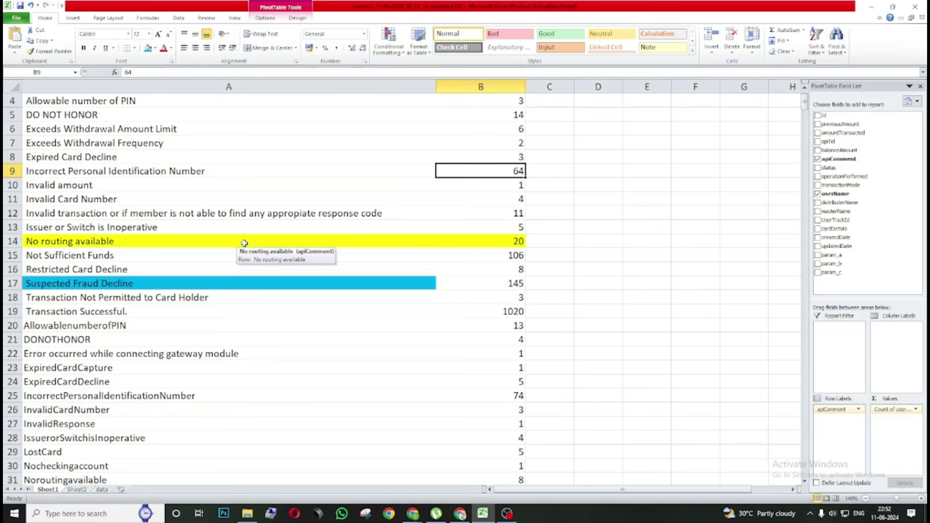
scroll(263, 244, down, 1)
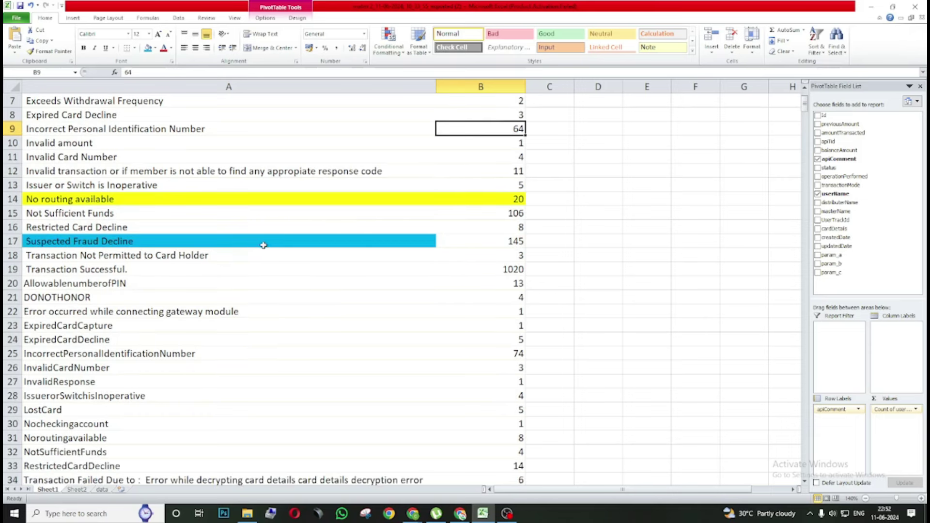
Examine the "Transaction Not Permitted to Card Holder" entry and its count in row 18
click(30, 255)
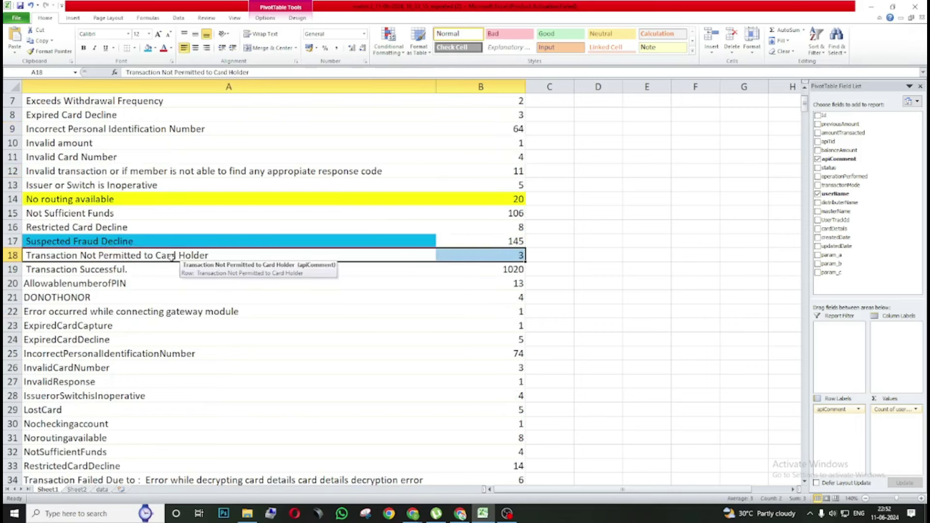
click(571, 259)
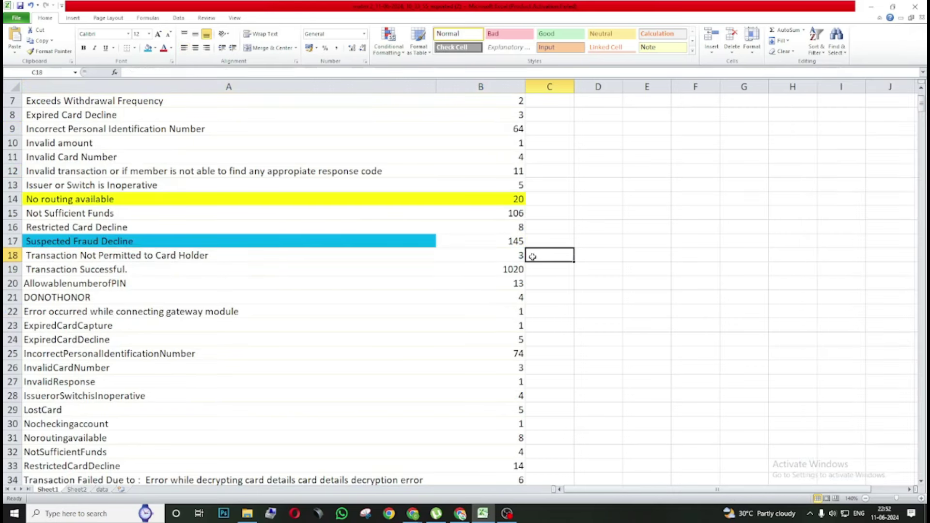
click(286, 249)
click(276, 286)
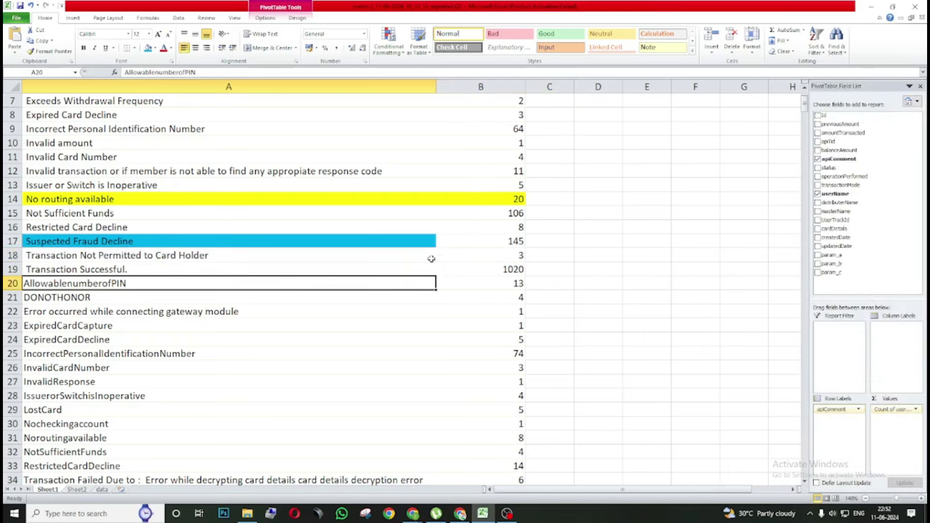
mouse_move(440, 258)
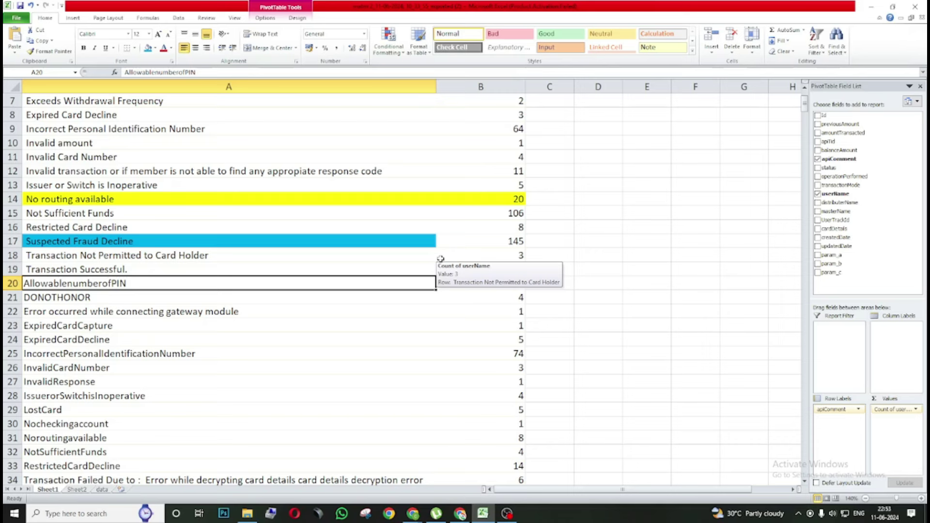
click(264, 256)
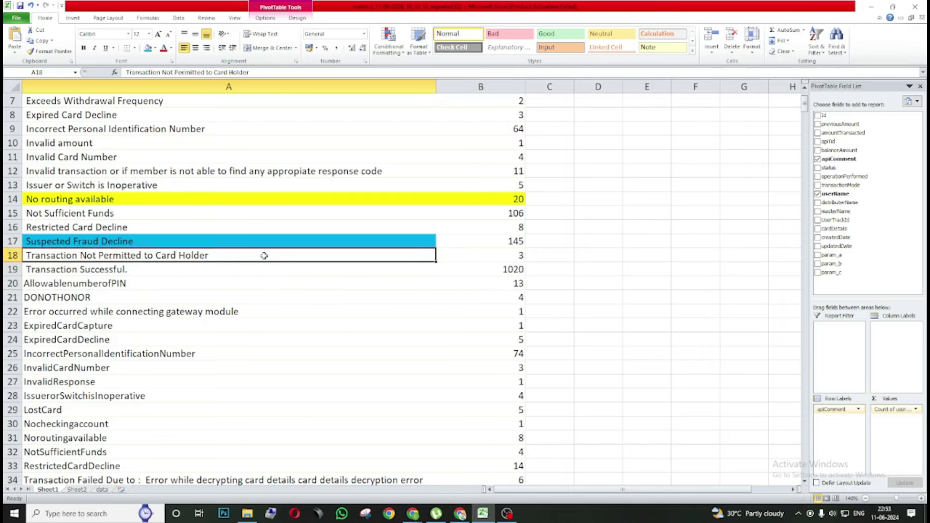
drag(264, 256, 484, 254)
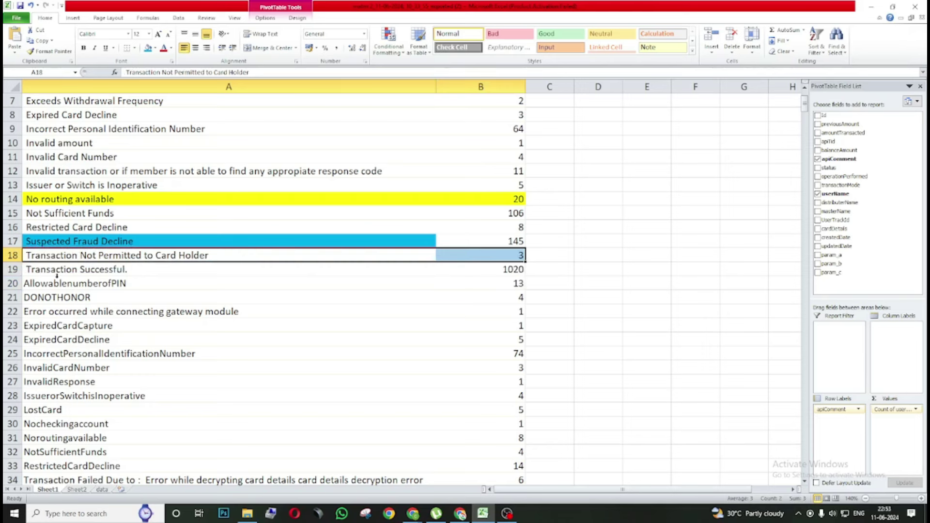
Examine the "Transaction Successful." and "AllowablenumberofPIN" entries in rows 19 and 20 and compare them with the errors at the table's start
click(32, 270)
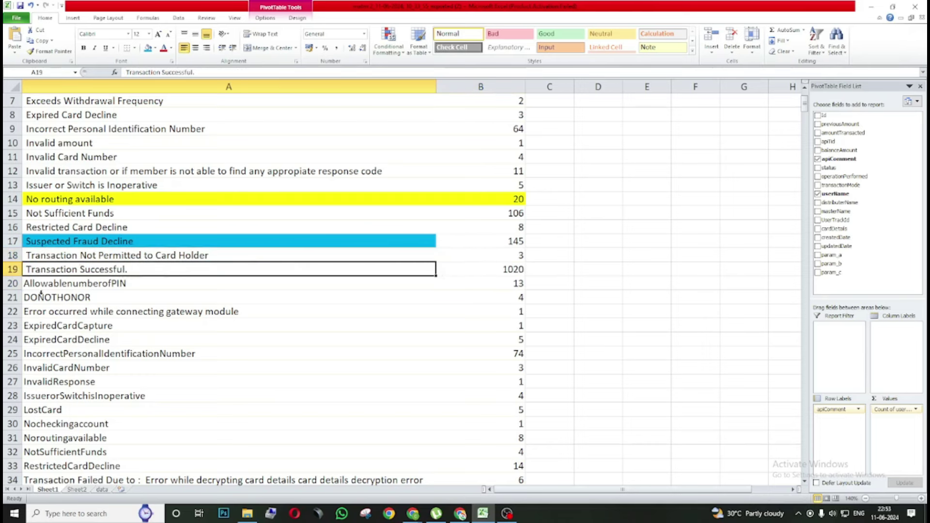
click(29, 283)
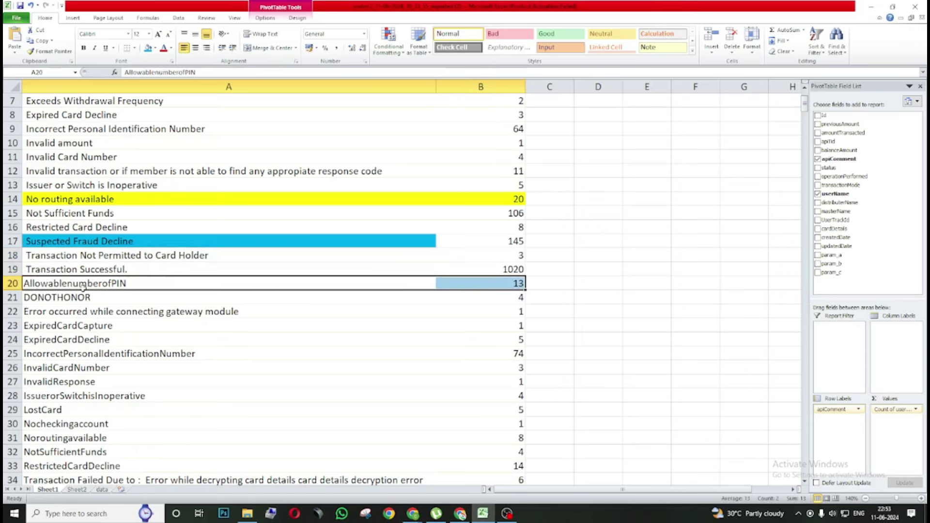
scroll(138, 292, up, 2)
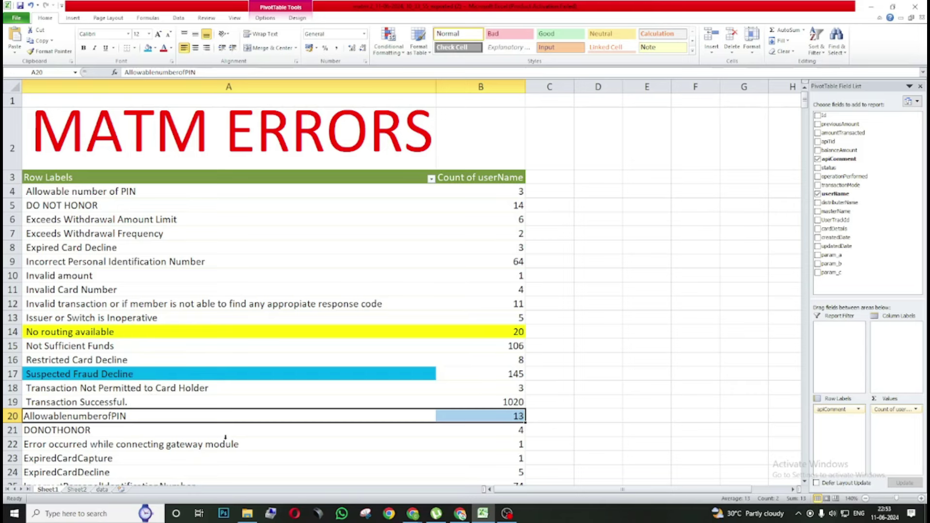
scroll(64, 408, down, 2)
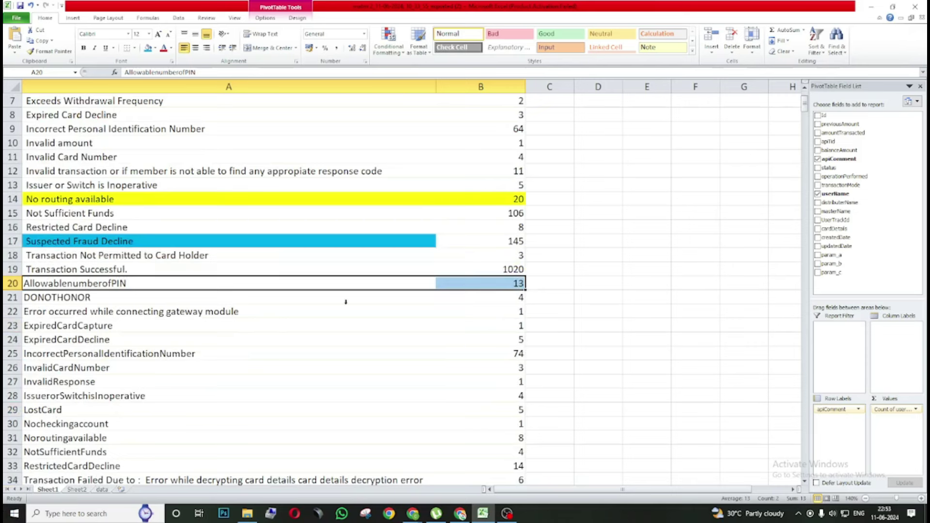
Examine the "DONOTHONOR" entry in row 21 and compare it with the "DO NOT HONOR" error at the table's start
click(88, 298)
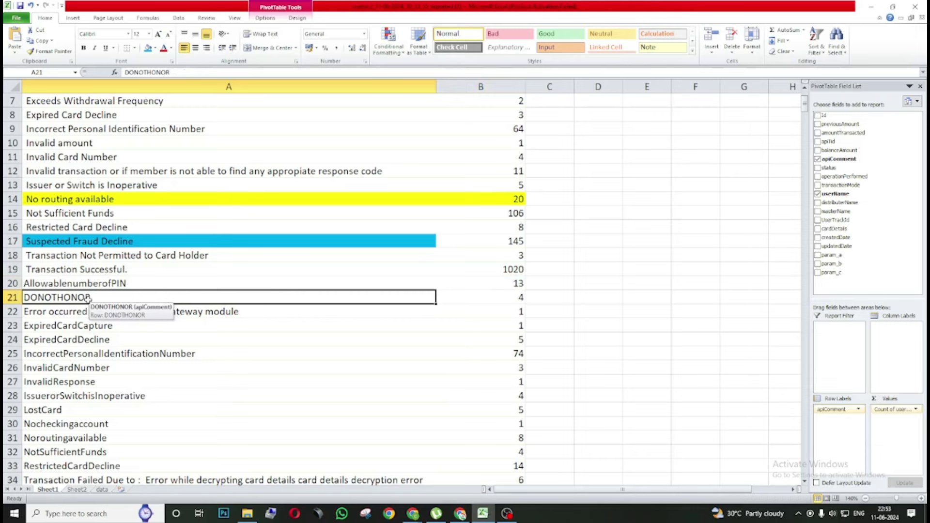
scroll(89, 298, up, 2)
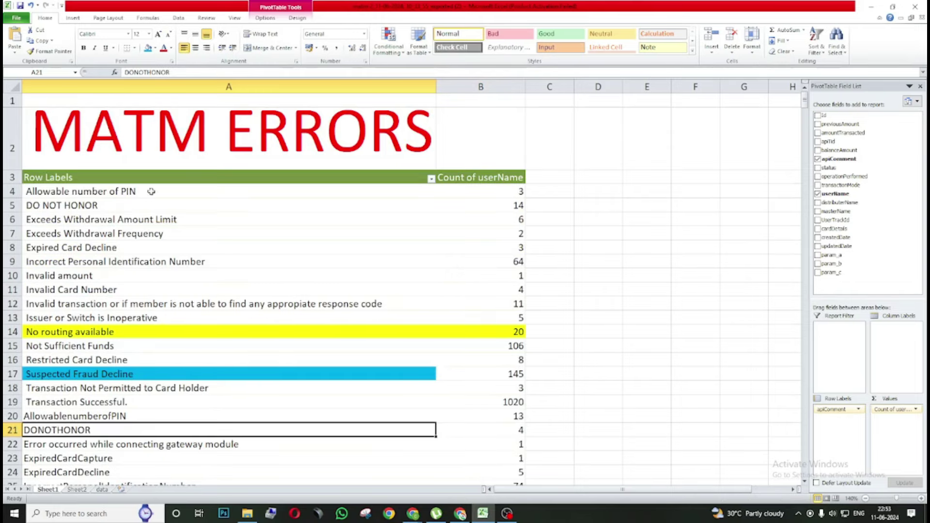
scroll(94, 409, down, 2)
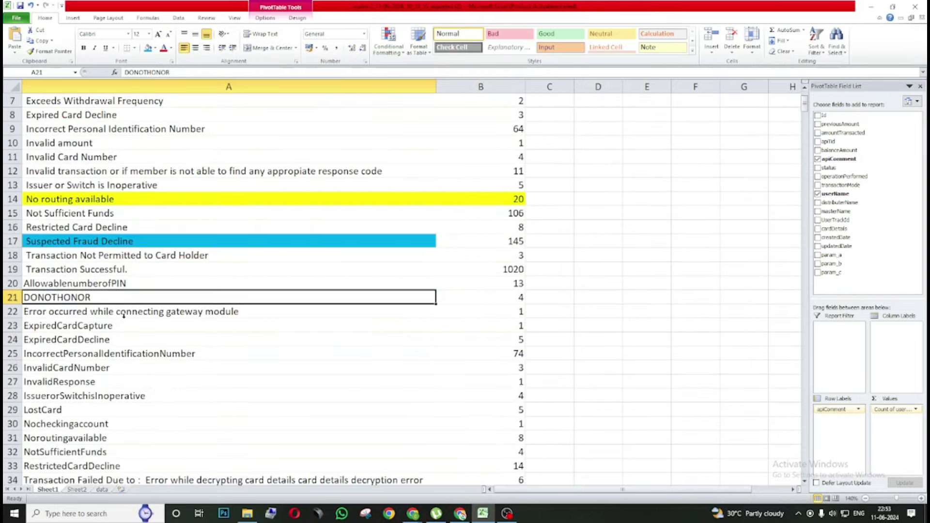
Fill the "Error occurred while connecting gateway module" label cell in row 22 with light blue
scroll(124, 315, down, 2)
click(103, 241)
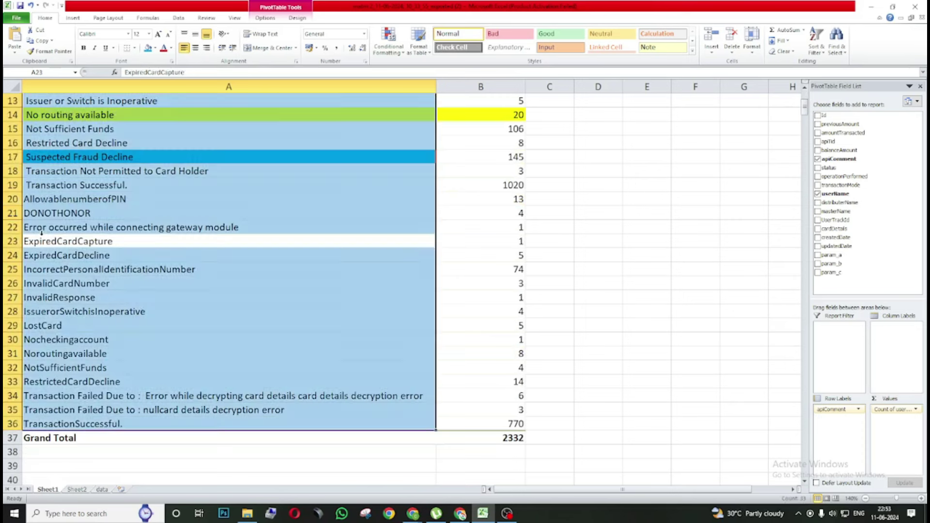
key(Down)
click(61, 230)
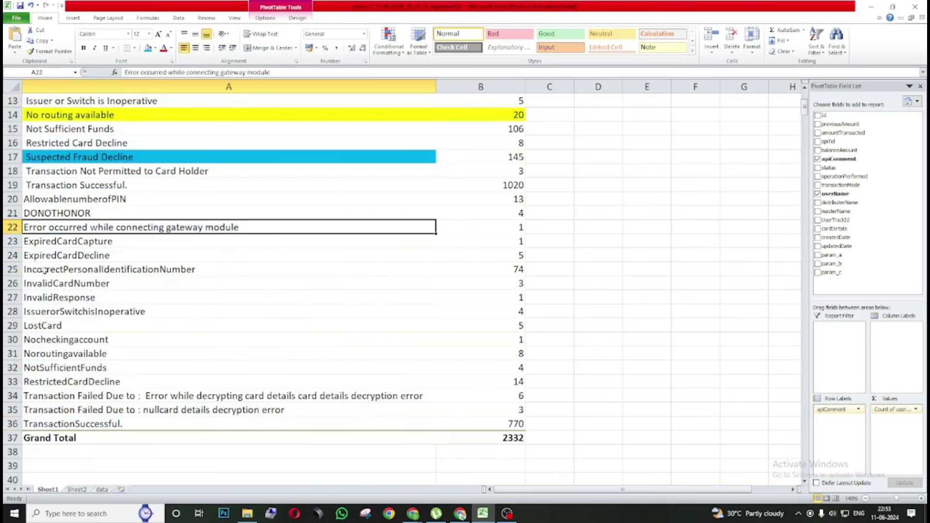
click(146, 51)
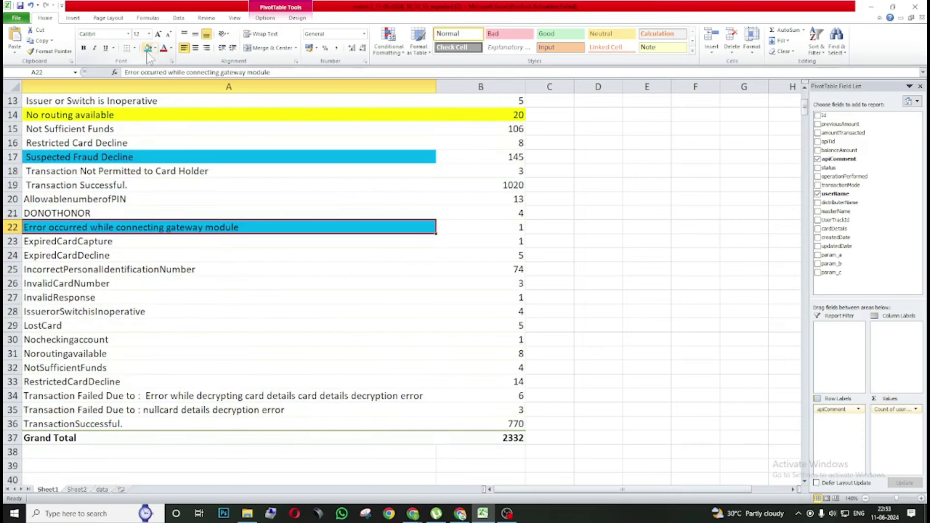
Fill the "ExpiredCardCapture" and "ExpiredCardDecline" label cells in rows 23 and 24 with standard yellow
key(Down)
key(Down)
click(256, 228)
drag(39, 242, 67, 253)
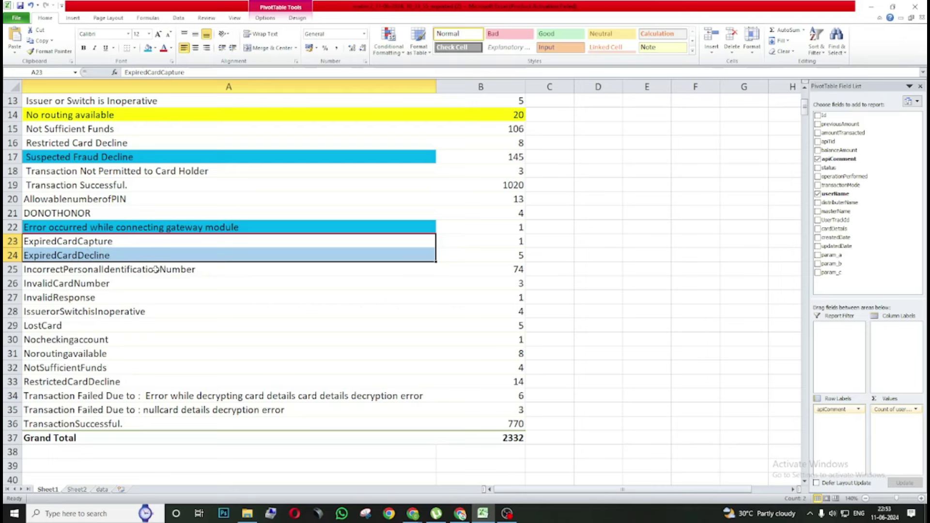
click(155, 48)
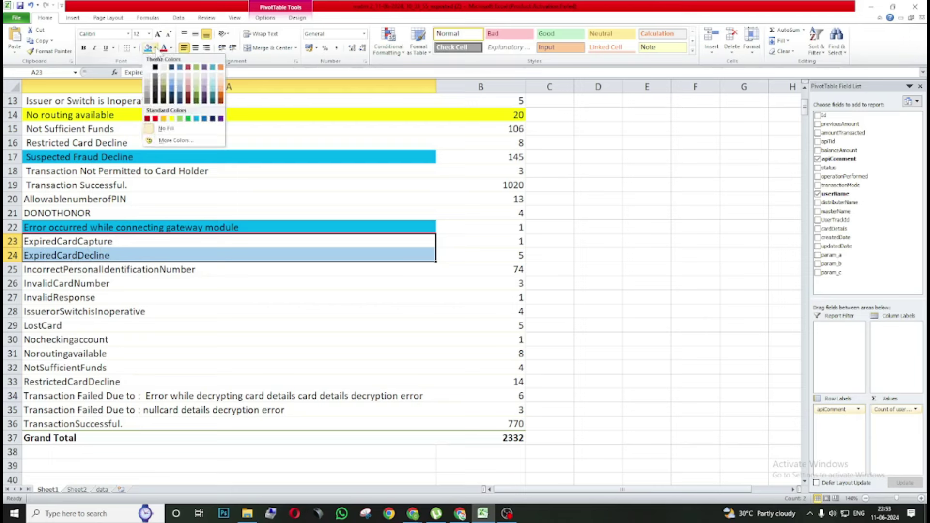
click(172, 118)
Examine the entries from "IncorrectPersonalIdentificationNumber" to "IssuerorSwitchisInoperative" in rows 25 to 28, including the count in row 25
click(121, 272)
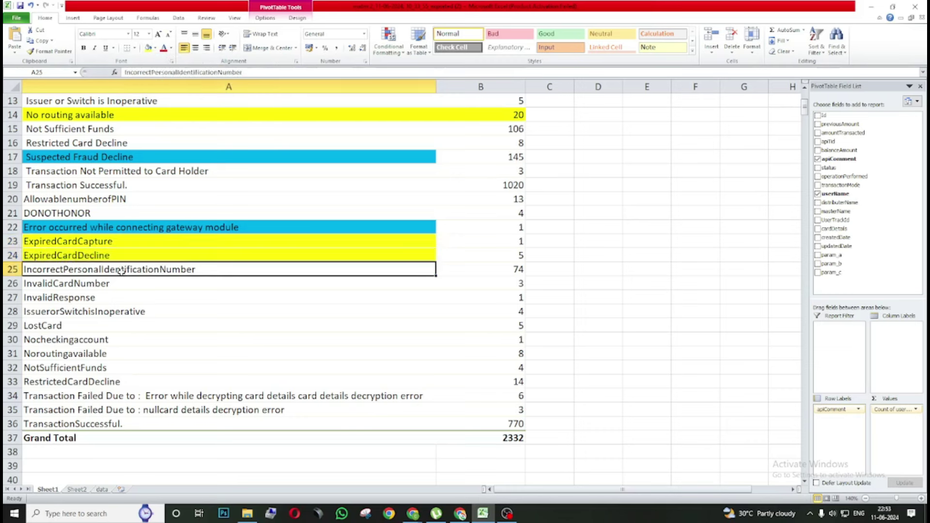
click(155, 48)
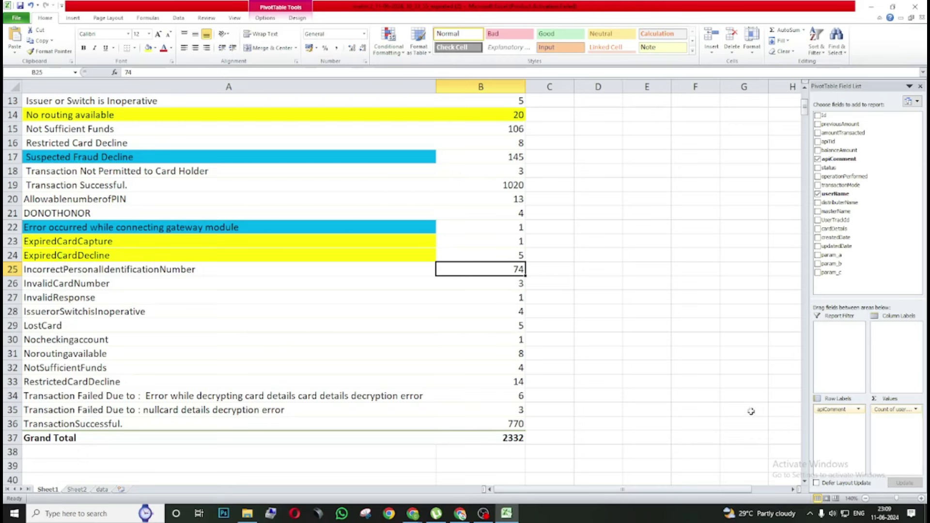
click(58, 270)
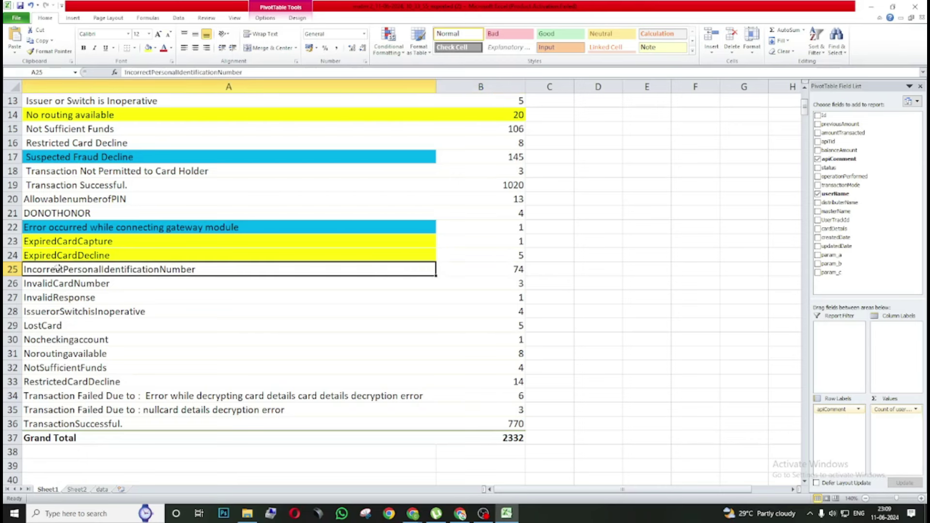
drag(509, 268, 325, 270)
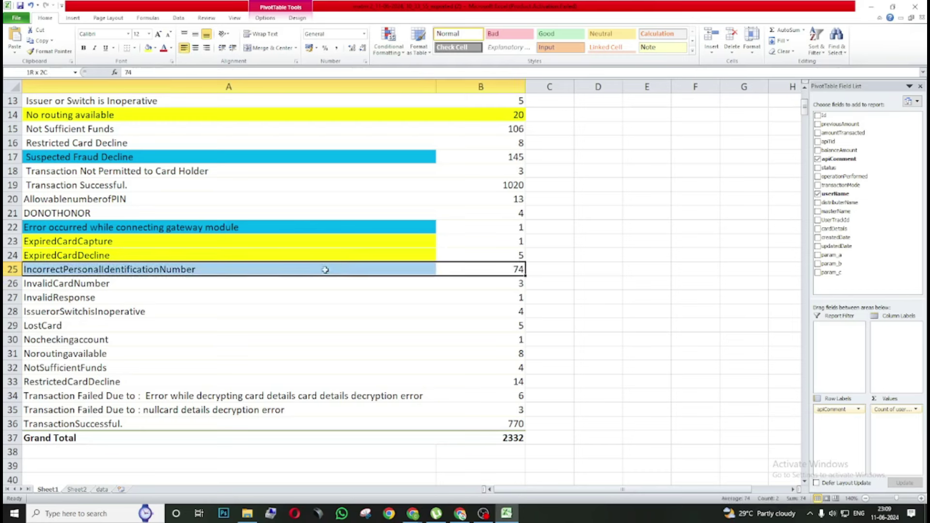
click(76, 285)
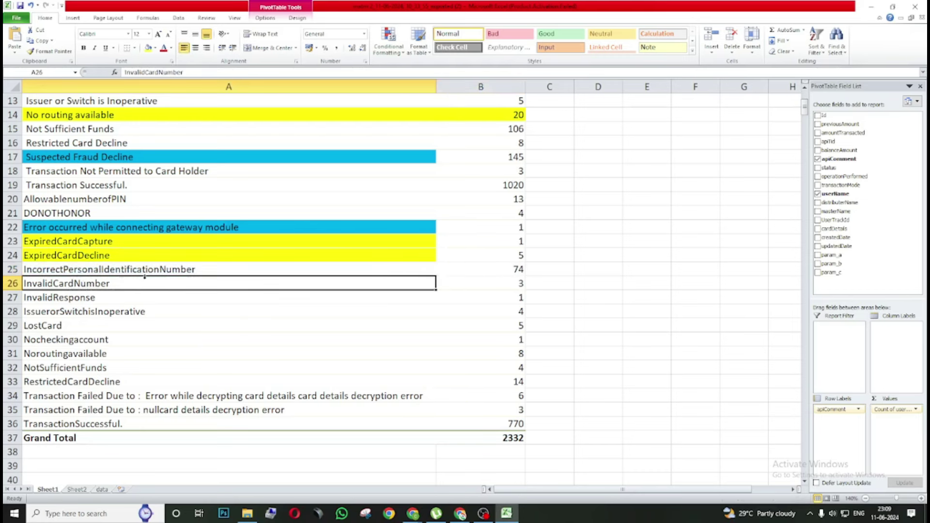
click(52, 301)
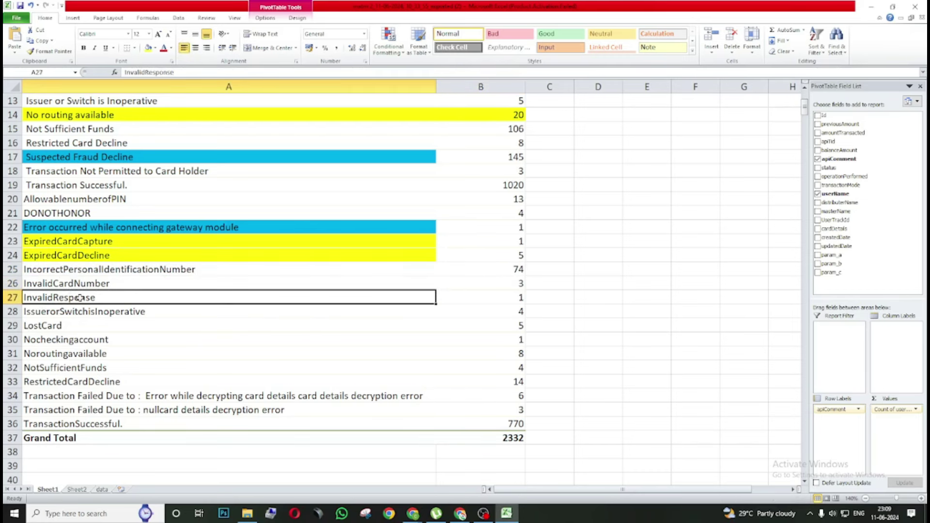
click(53, 310)
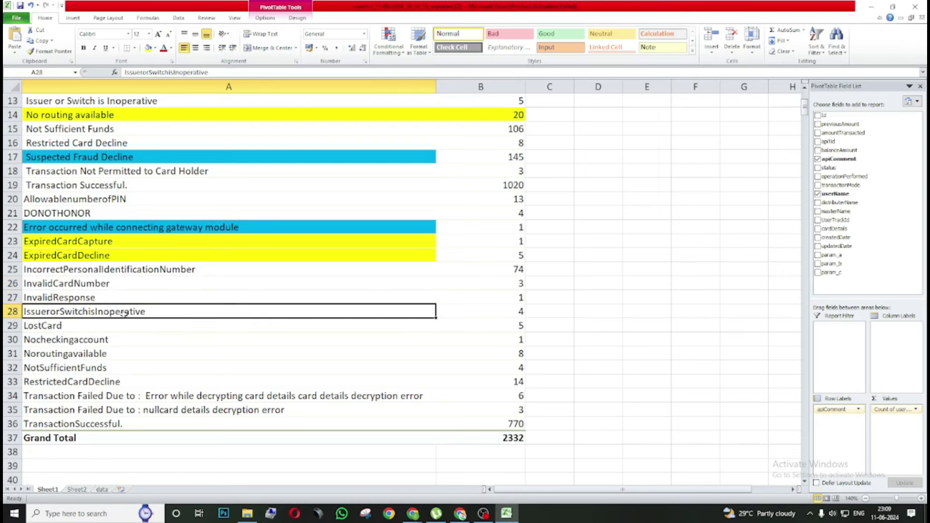
Fill the "LostCard" label and count cells in row 29 with standard red and set their text to white
click(57, 329)
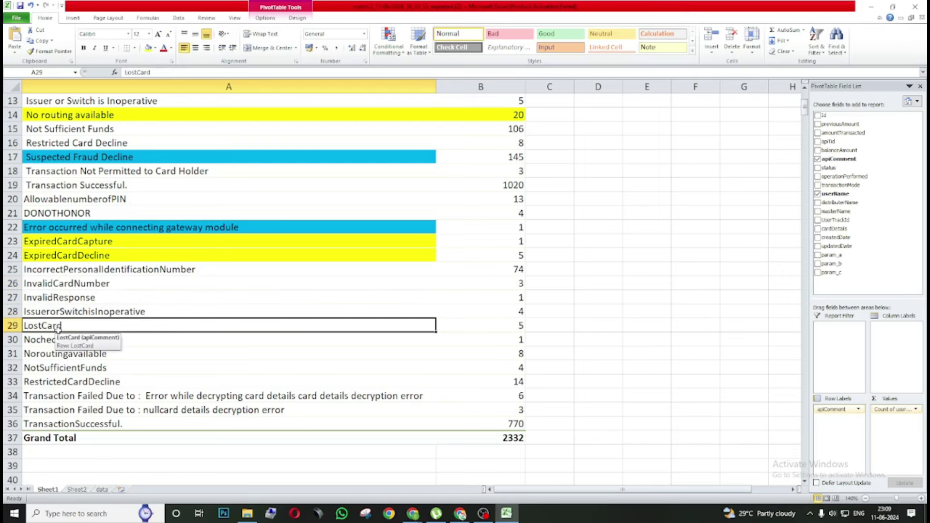
key(shift+Right)
key(shift+Down)
key(shift+Up)
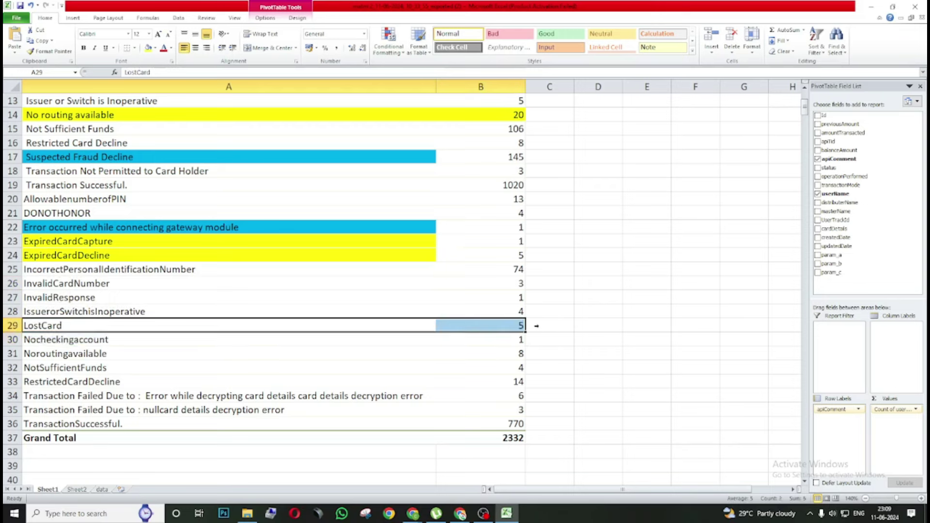
click(155, 48)
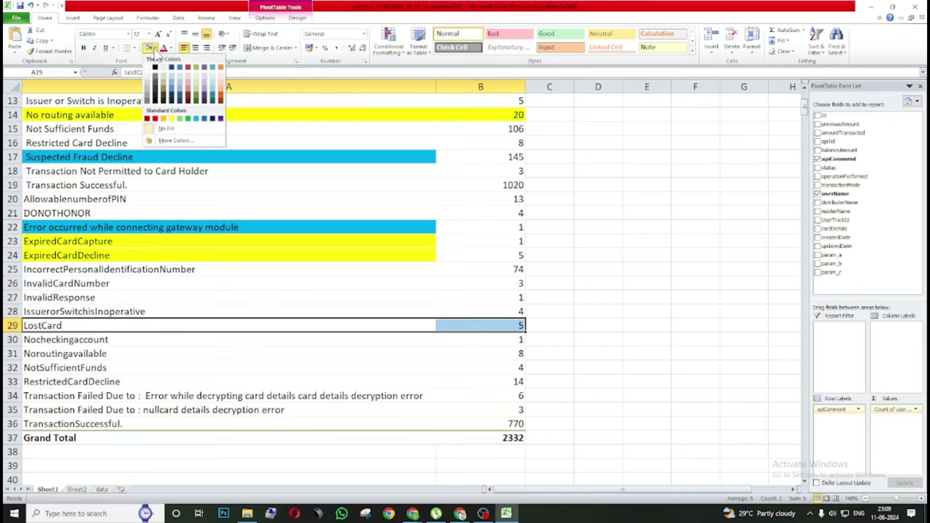
click(155, 119)
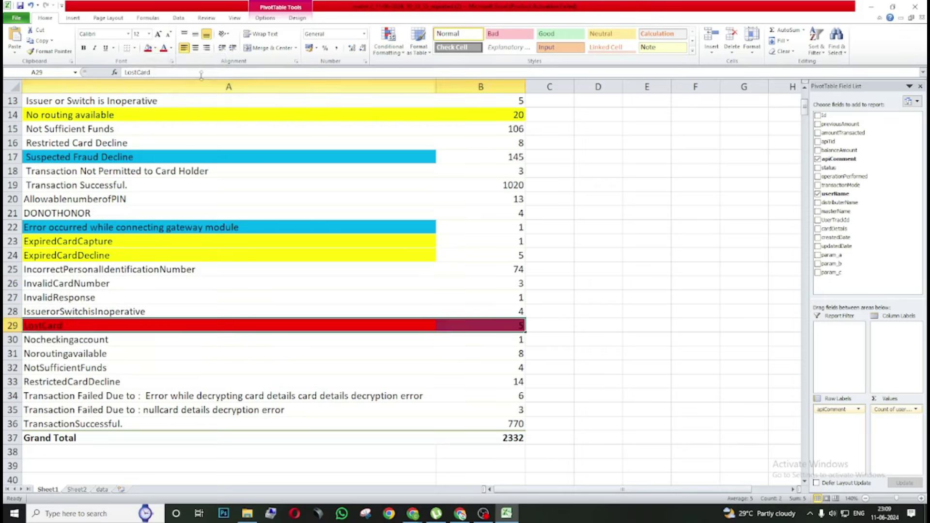
click(171, 48)
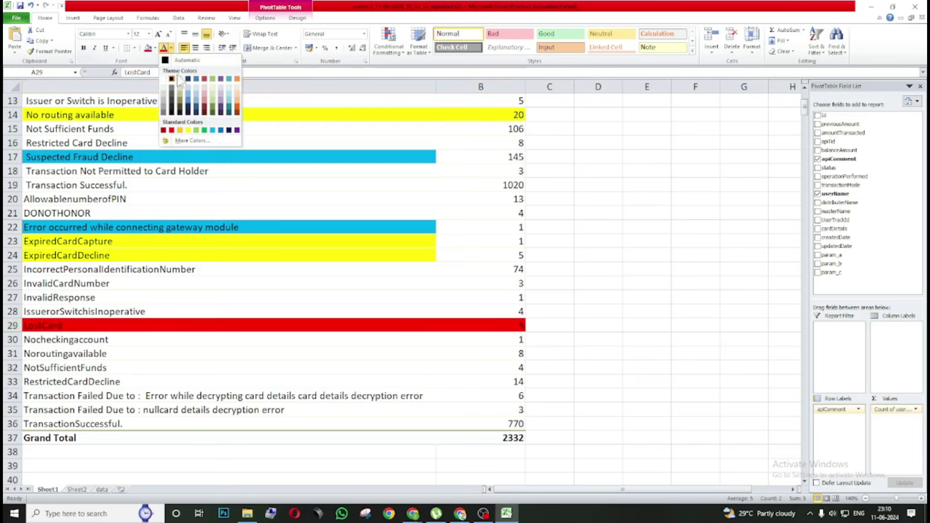
click(165, 76)
click(42, 331)
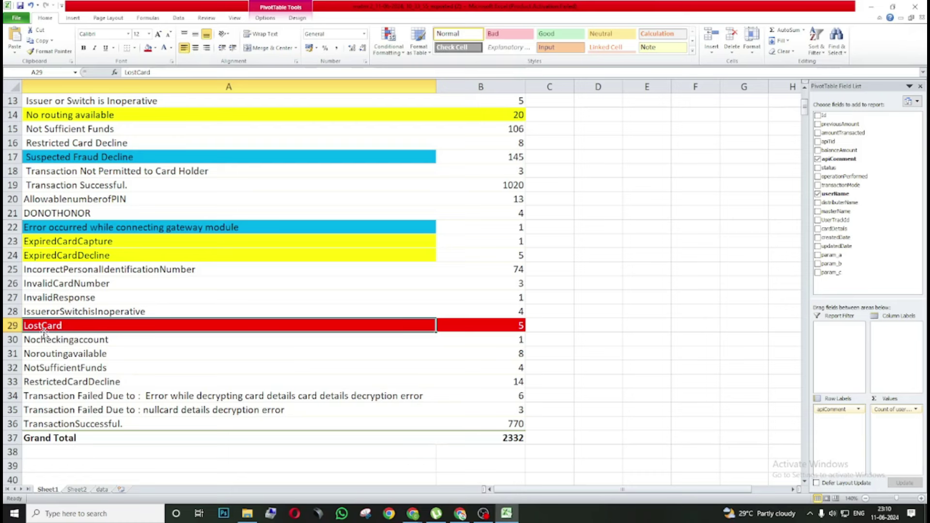
Examine the "Nocheckingaccount", "Noroutingavailable", "NotSufficientFunds" and "RestrictedCardDecline" entries in rows 30 to 33
click(46, 340)
click(54, 343)
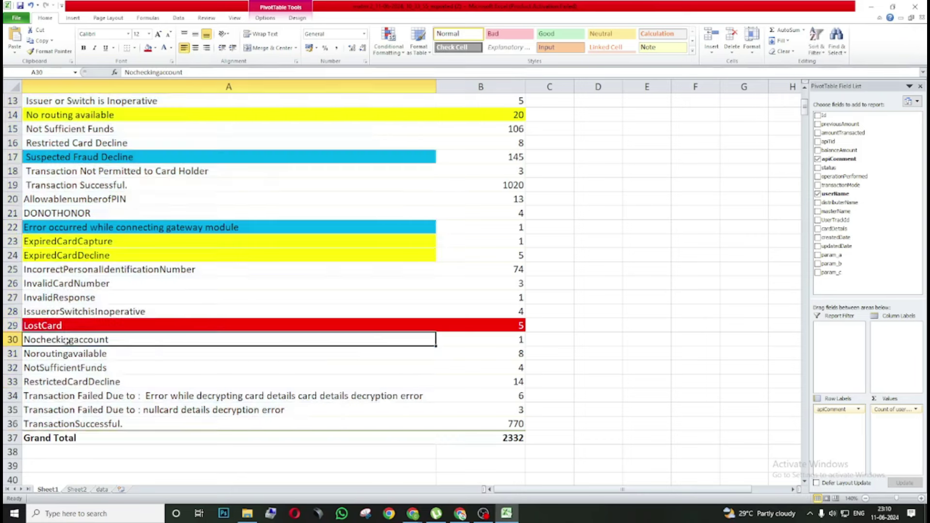
key(Down)
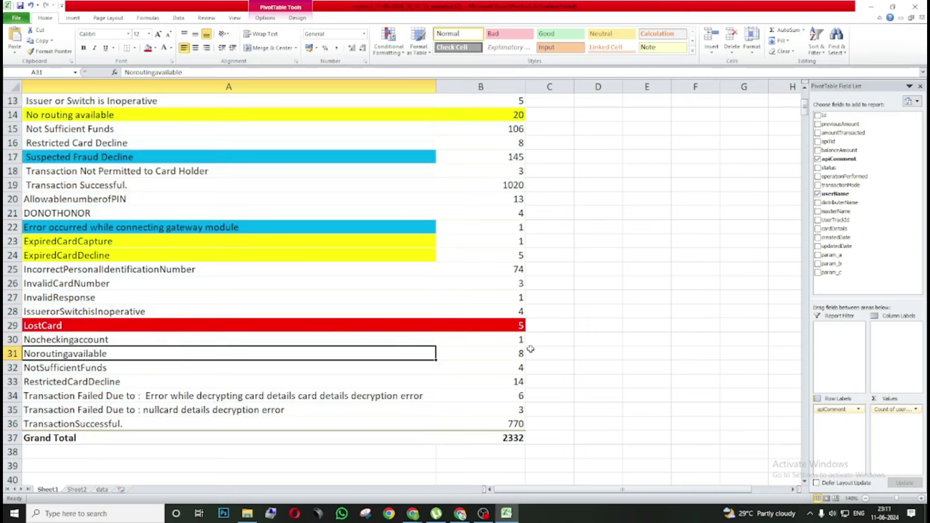
click(47, 371)
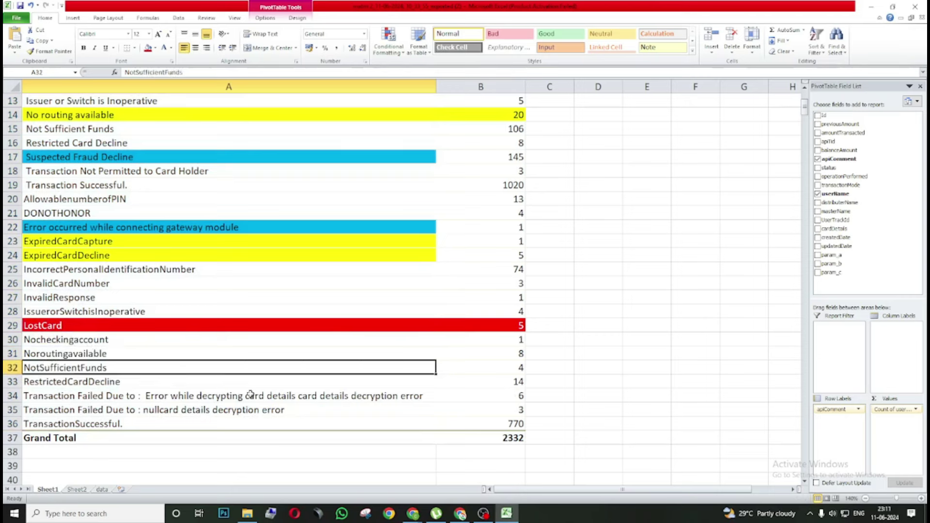
click(23, 382)
click(39, 381)
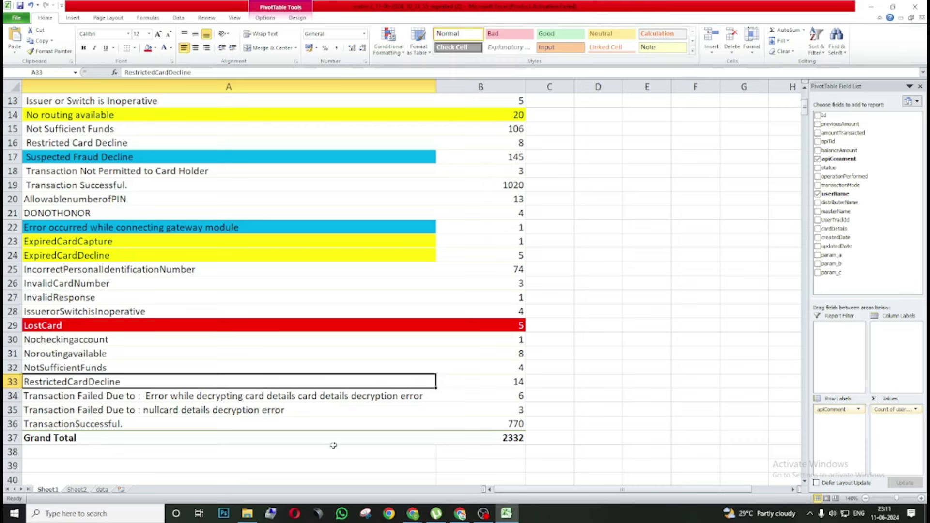
Examine the two "Transaction Failed Due to" card details decryption errors in rows 34 and 35
click(158, 397)
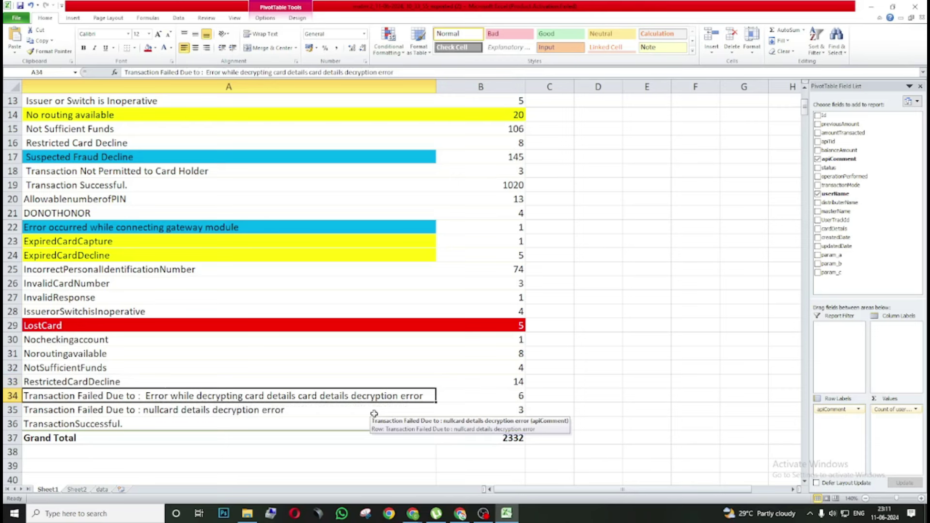
click(83, 413)
drag(246, 399, 246, 410)
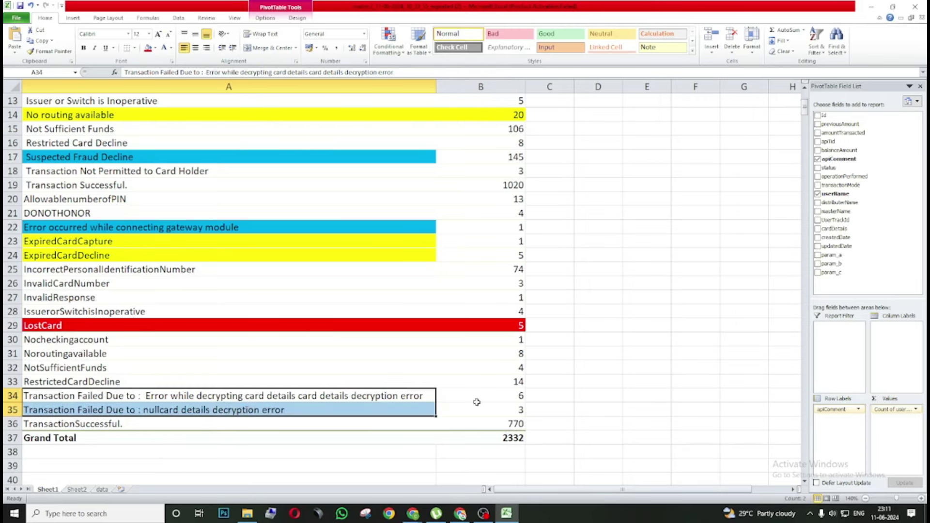
Review the error list from the MATM ERRORS heading down through the color-highlighted rows
scroll(477, 402, up, 4)
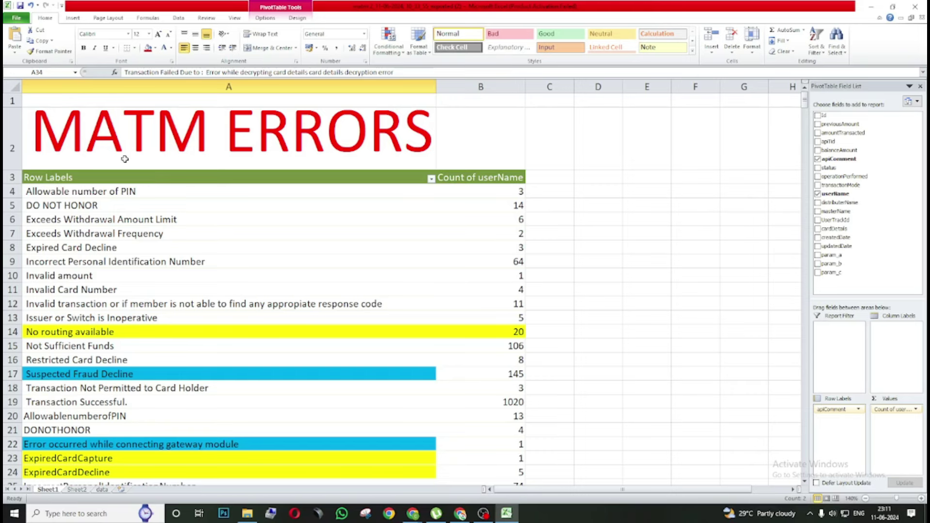
scroll(104, 242, down, 2)
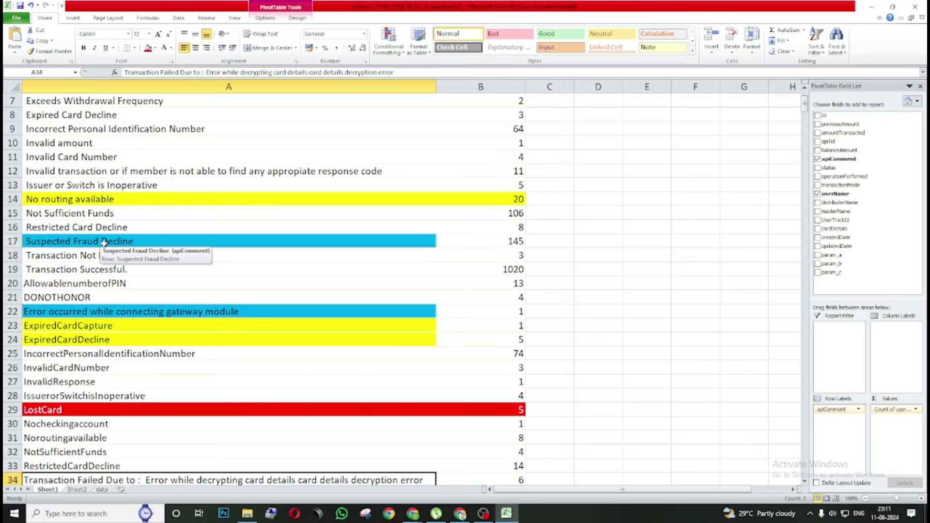
scroll(104, 242, up, 2)
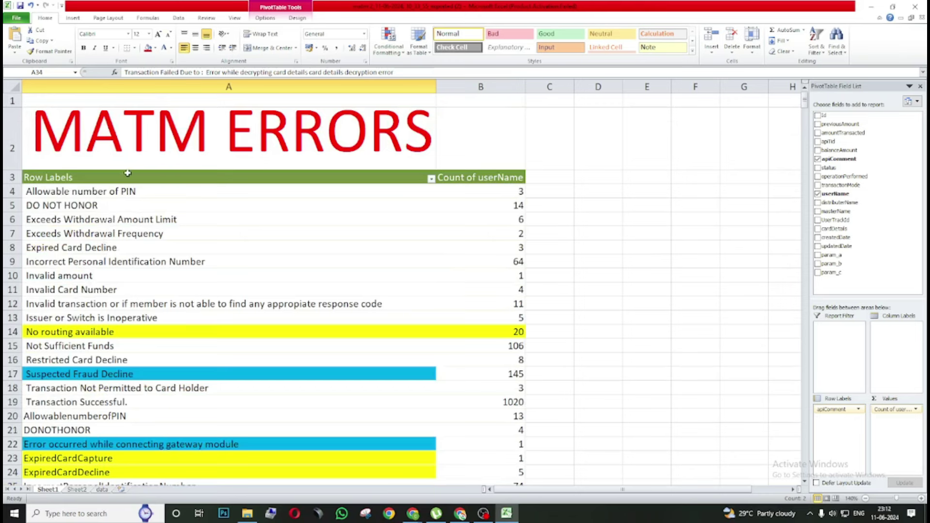